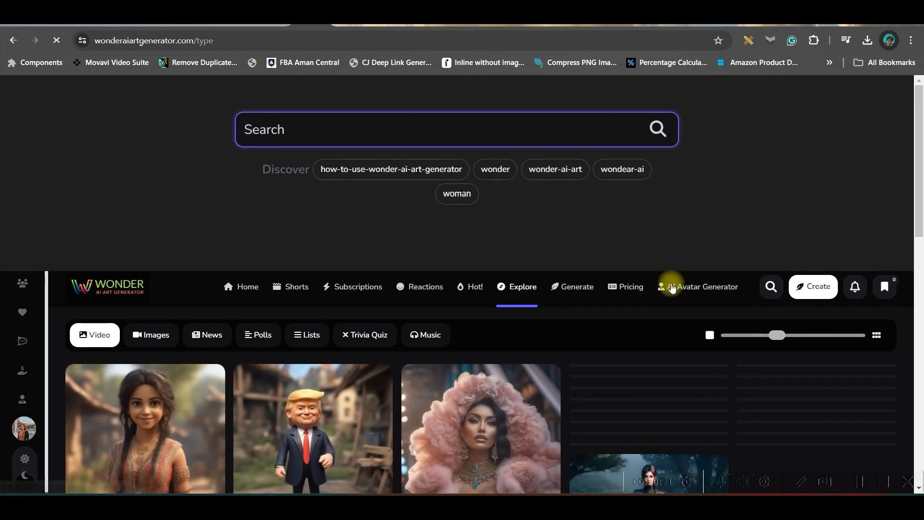
# Step: Search the art site for Virat Kohli and open the miniature character wearing a blue cap
pyautogui.click(401, 133)
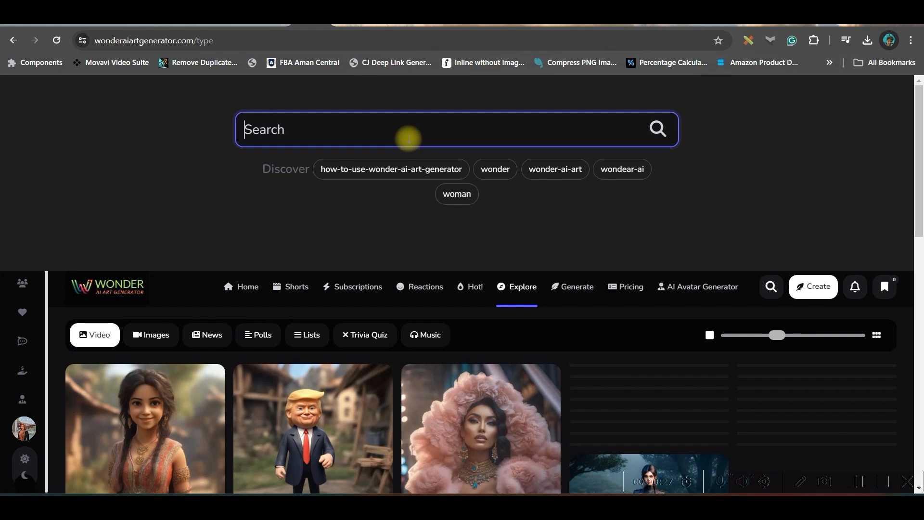
pyautogui.write('Virat Kohli')
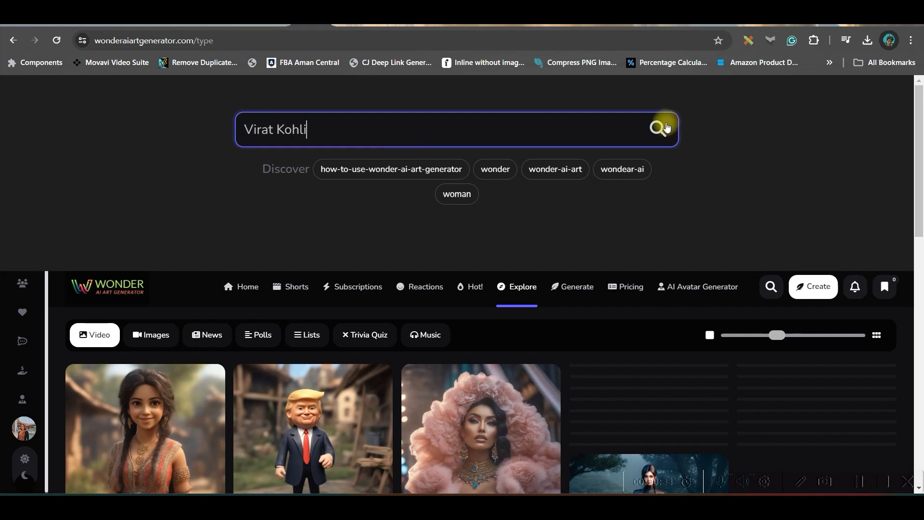
pyautogui.click(666, 128)
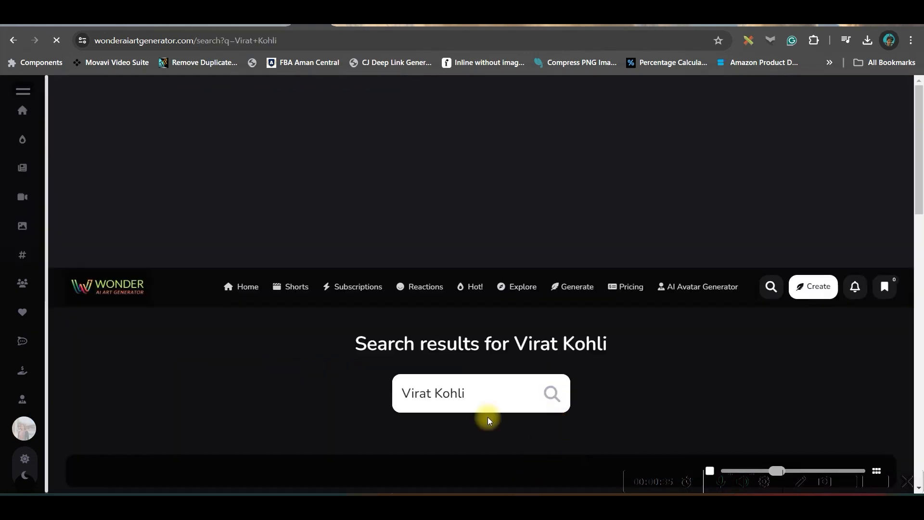
pyautogui.scroll(-1, 739, 439)
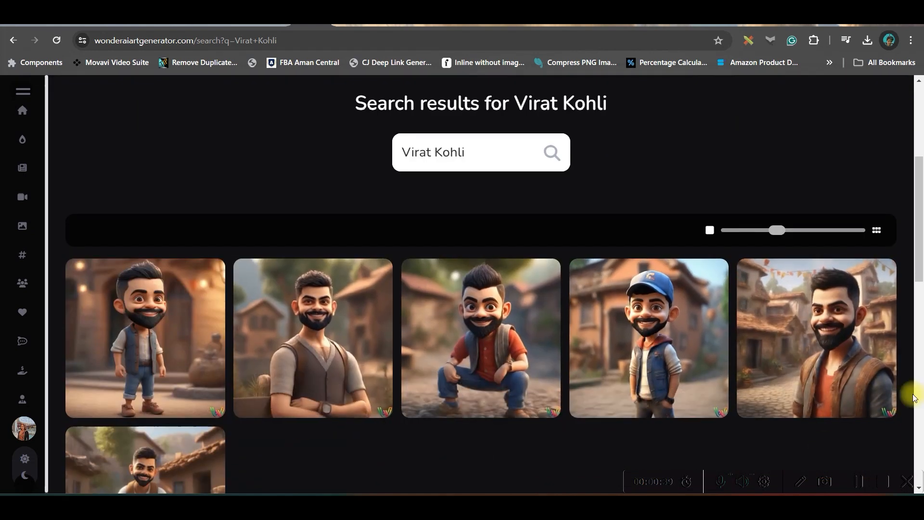
pyautogui.click(677, 329)
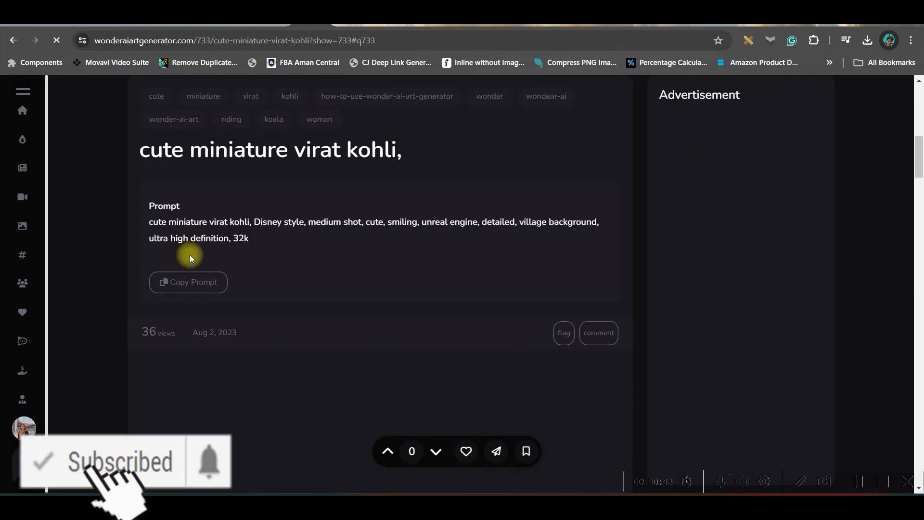
# Step: Examine the prompt used for the miniature Virat Kohli image and browse the related posts below it
pyautogui.moveTo(249, 238); pyautogui.dragTo(146, 215)
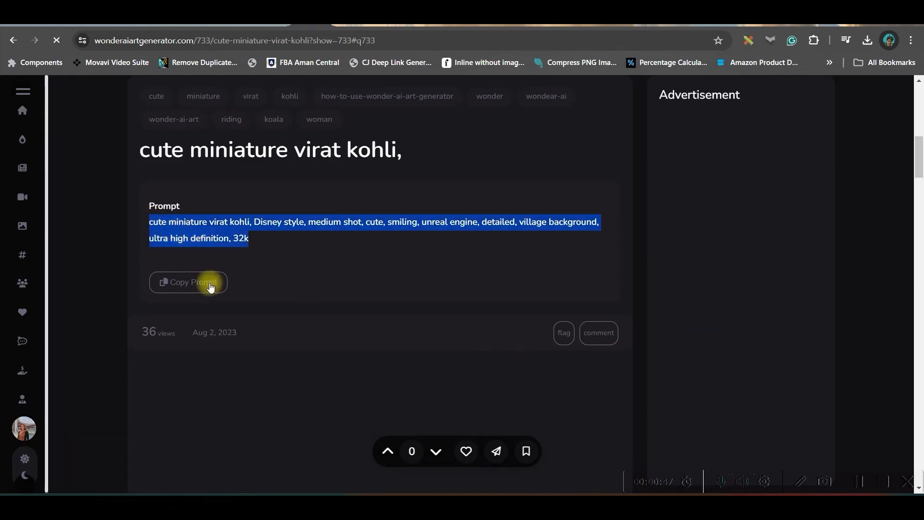
pyautogui.click(397, 273)
pyautogui.scroll(-7, 406, 292)
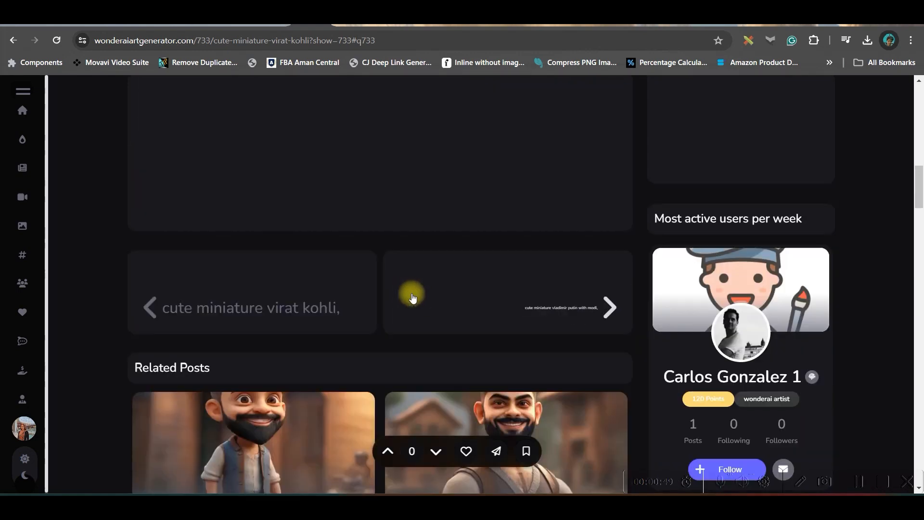
pyautogui.scroll(-1, 430, 291)
pyautogui.scroll(-5, 429, 284)
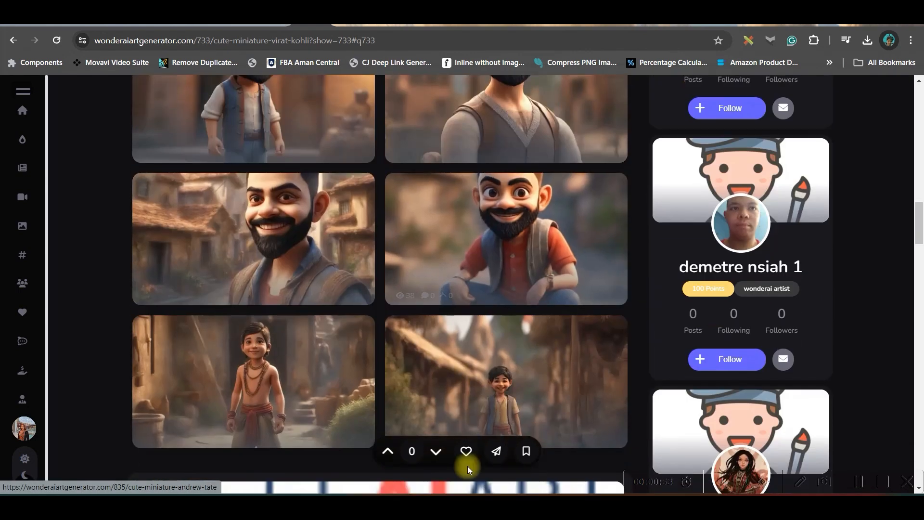
pyautogui.scroll(-5, 485, 385)
pyautogui.scroll(2, 372, 313)
pyautogui.scroll(6, 372, 313)
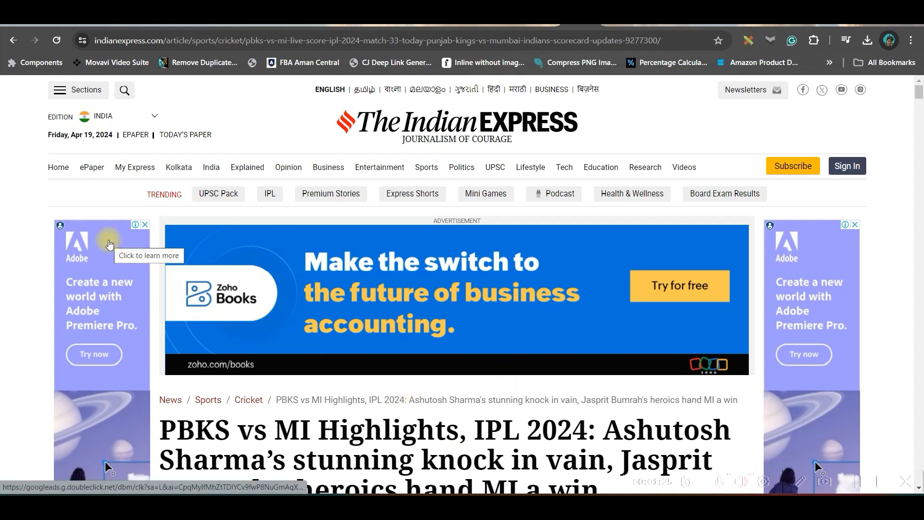
# Step: Go to the news site's IPL section and open the article about Rishabh Pant's performance behind the stumps
pyautogui.click(278, 201)
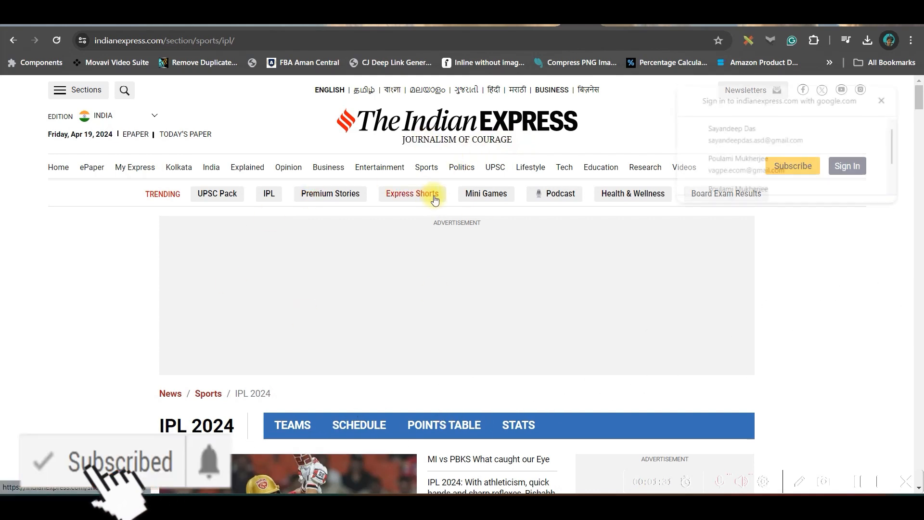
pyautogui.scroll(-5, 558, 243)
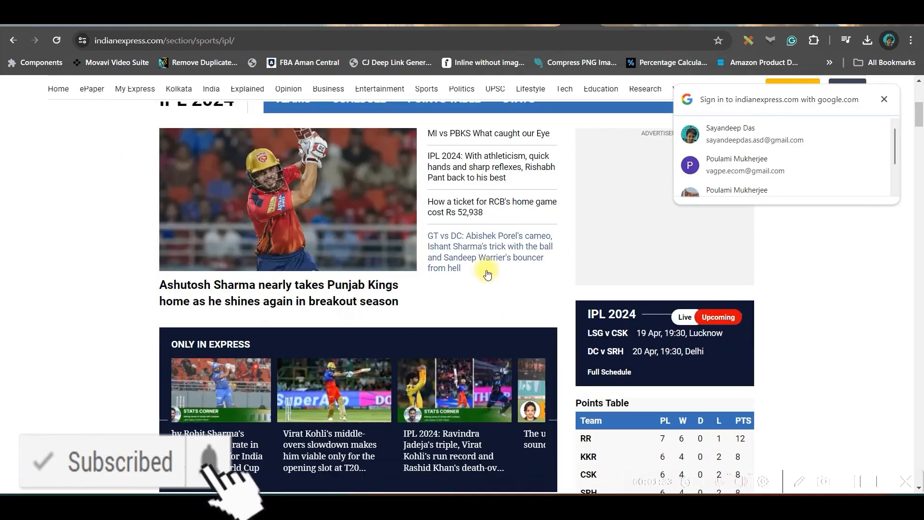
pyautogui.scroll(-5, 495, 337)
pyautogui.scroll(6, 407, 349)
pyautogui.click(511, 228)
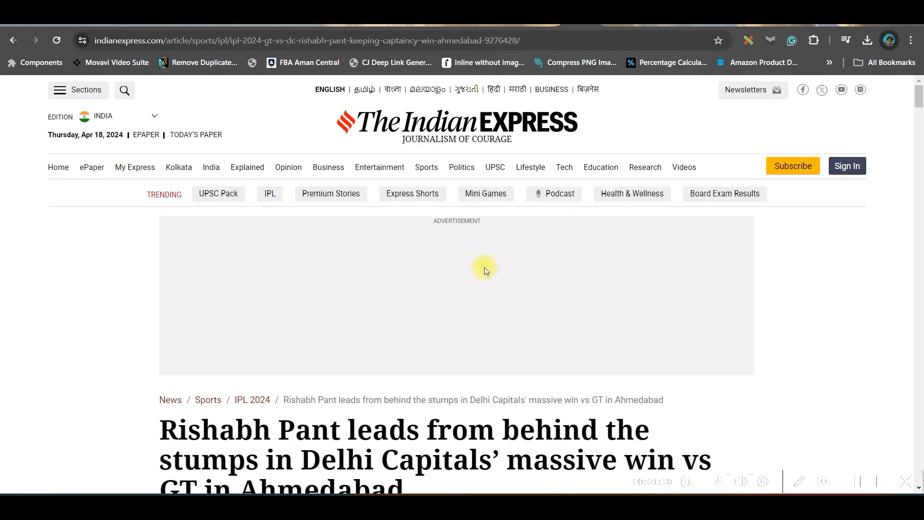
# Step: Copy the first paragraph under the "Lively Pant" heading of the article
pyautogui.scroll(-5, 433, 289)
pyautogui.scroll(-5, 216, 337)
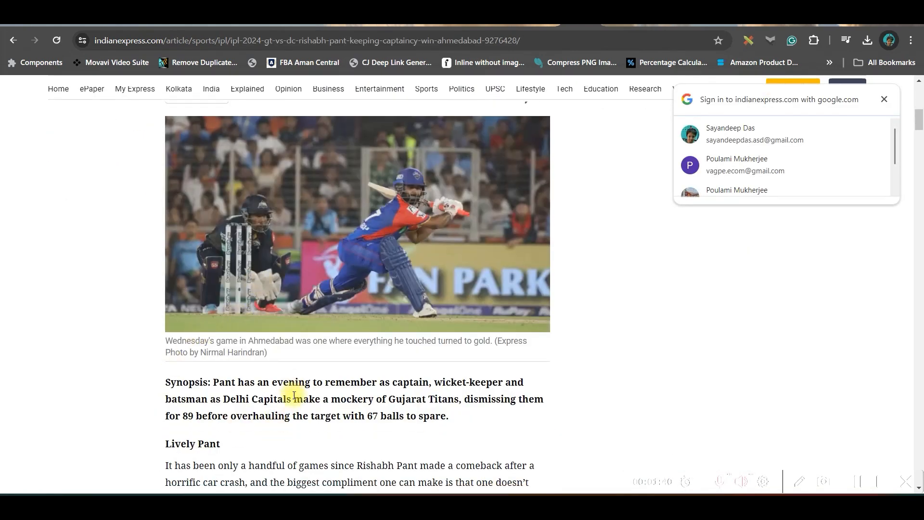
pyautogui.scroll(-2, 294, 395)
pyautogui.moveTo(167, 354); pyautogui.dragTo(475, 389)
pyautogui.hotkey('ctrl', 'c')
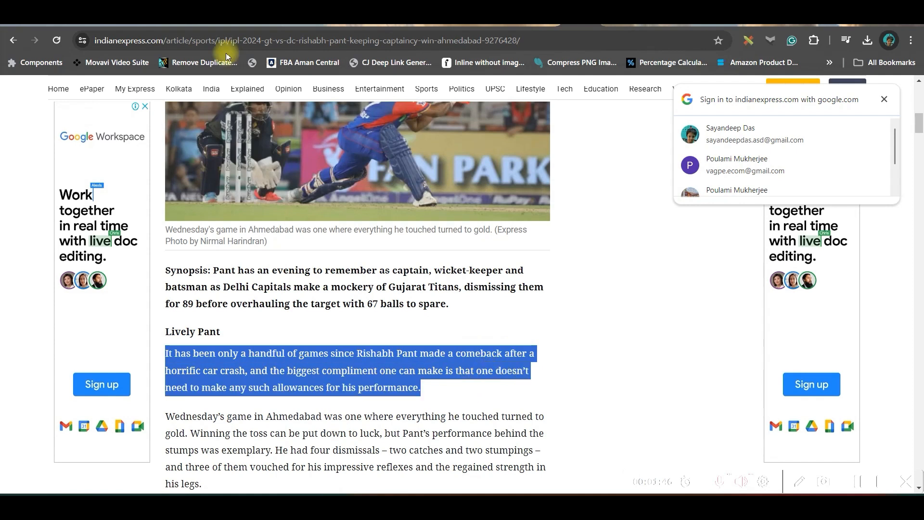
# Step: Switch to ElevenLabs and replace the existing text-to-speech script with the copied paragraph
pyautogui.click(309, 24)
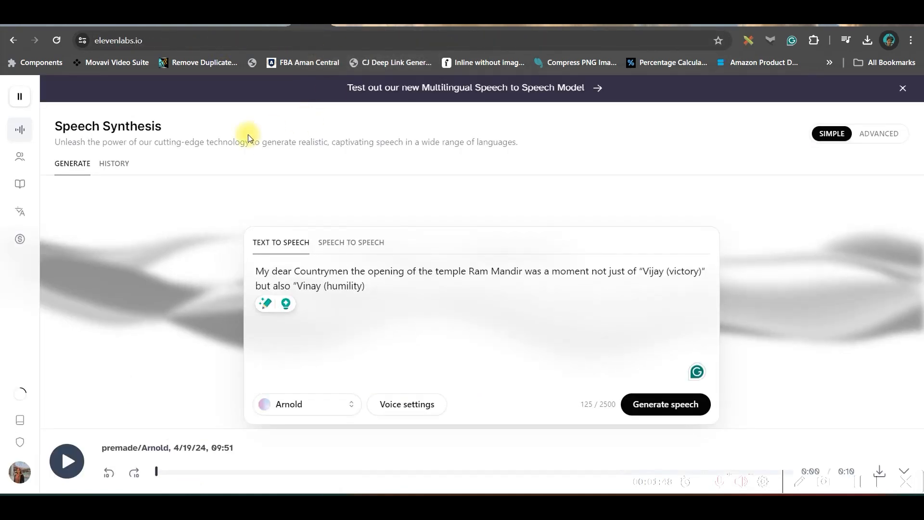
pyautogui.click(387, 285)
pyautogui.hotkey('ctrl', 'a')
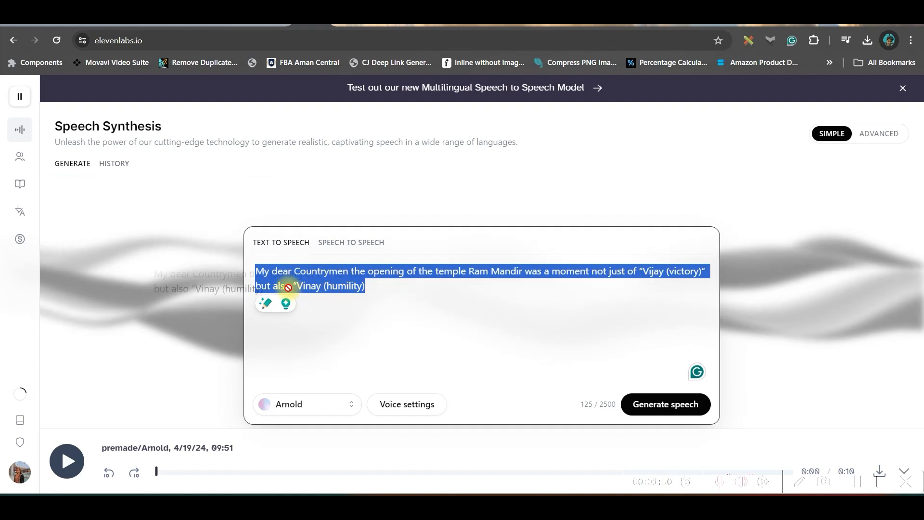
pyautogui.hotkey('ctrl', 'v')
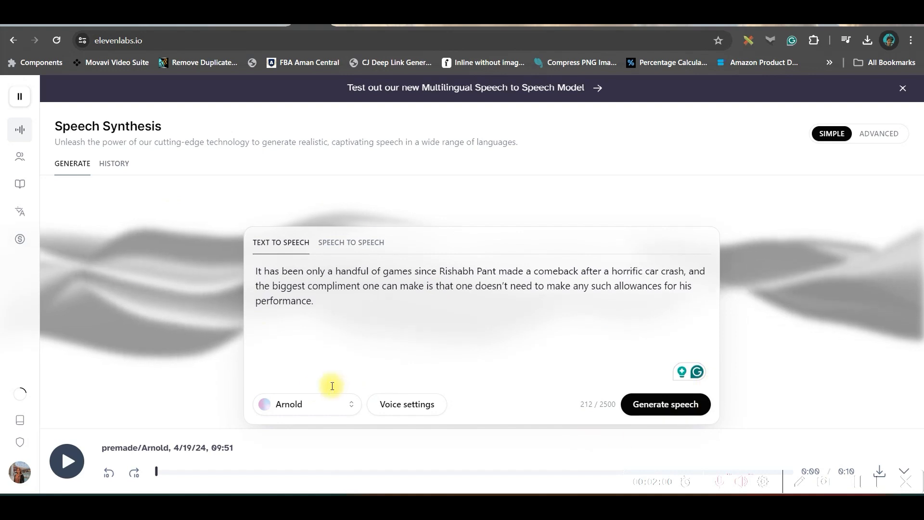
# Step: Choose the Bill voice, generate the speech and download the audio file
pyautogui.click(323, 404)
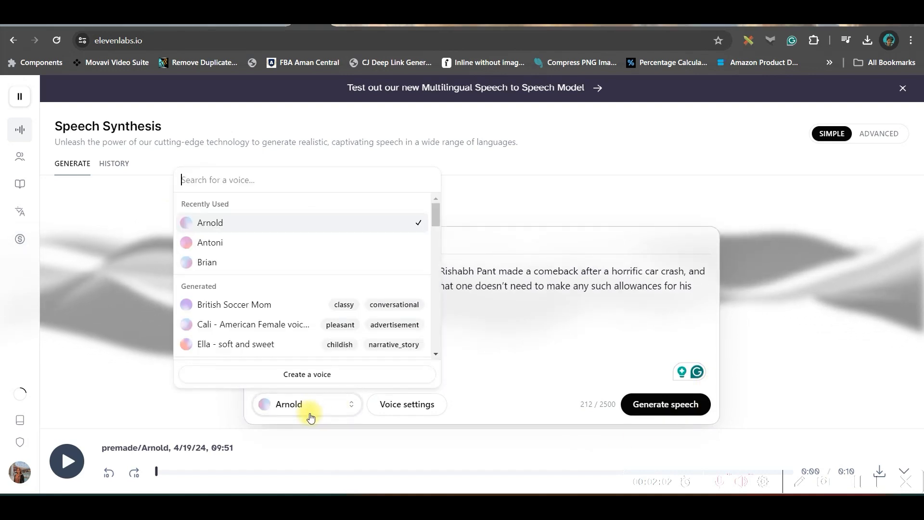
pyautogui.scroll(-3, 216, 299)
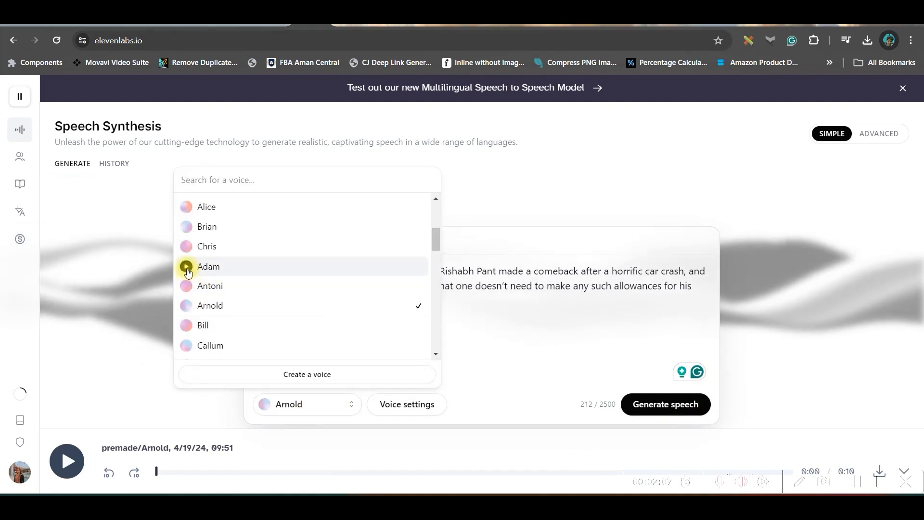
pyautogui.click(203, 325)
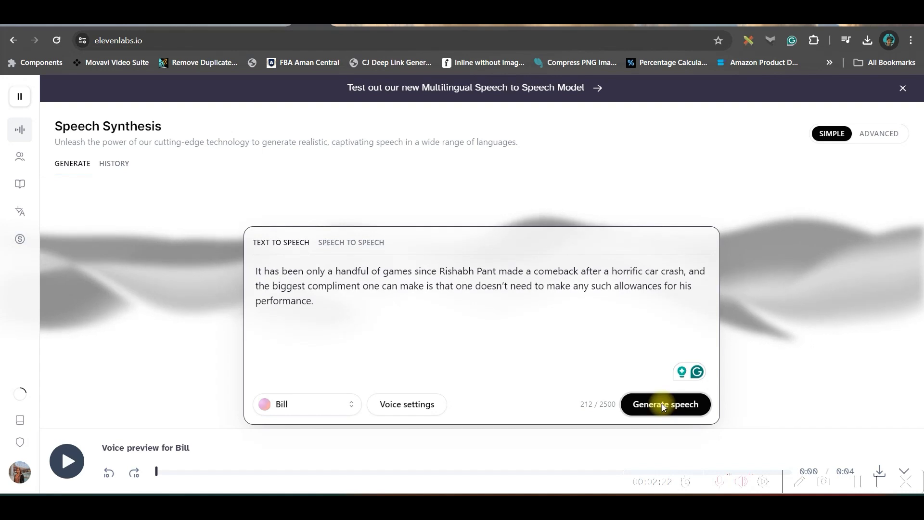
pyautogui.click(664, 406)
pyautogui.click(879, 471)
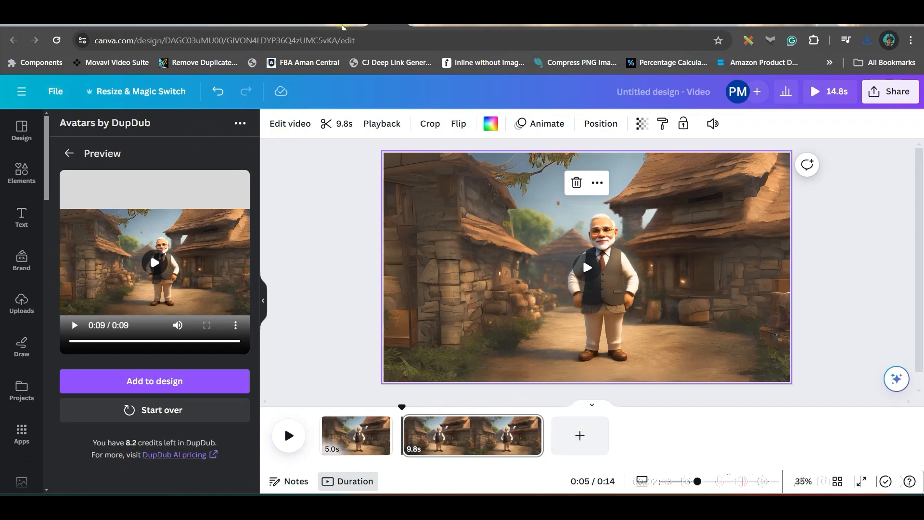
# Step: Look at the blank Video option among the video types on Canva's home page and return to the open video design
pyautogui.click(263, 27)
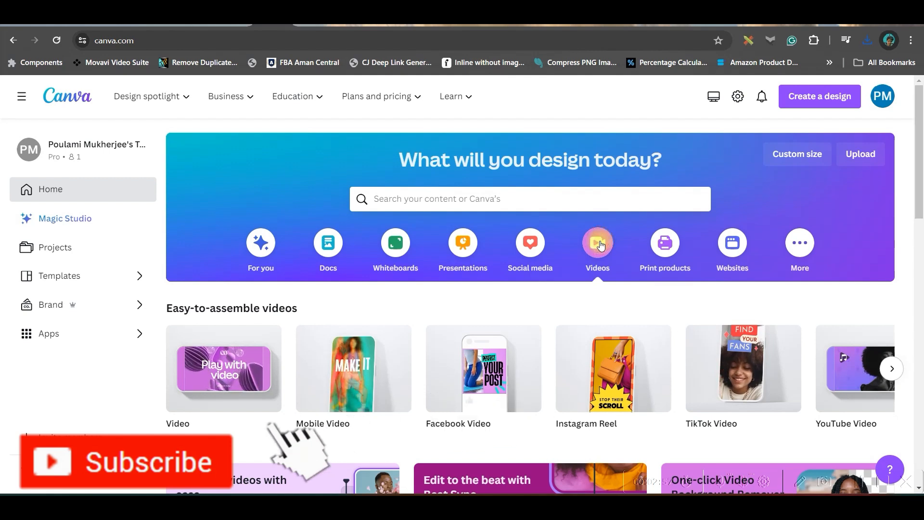
pyautogui.moveTo(251, 374)
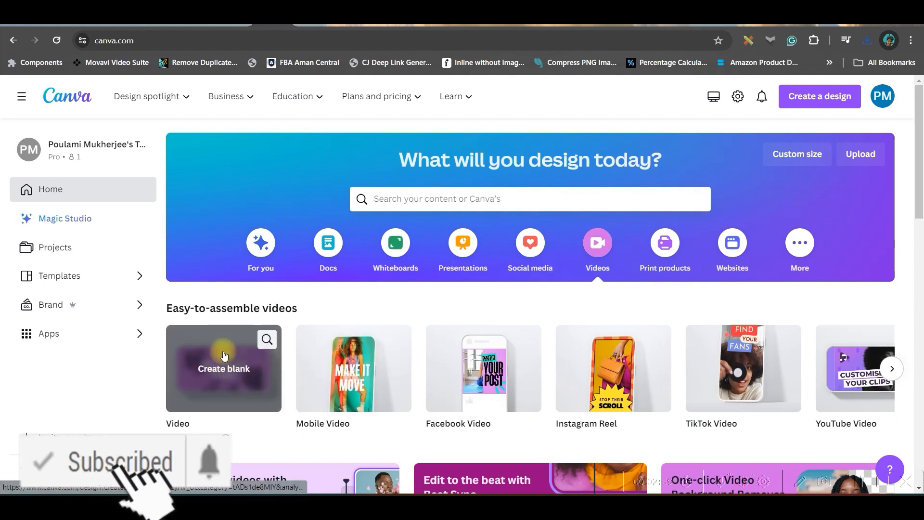
pyautogui.click(388, 25)
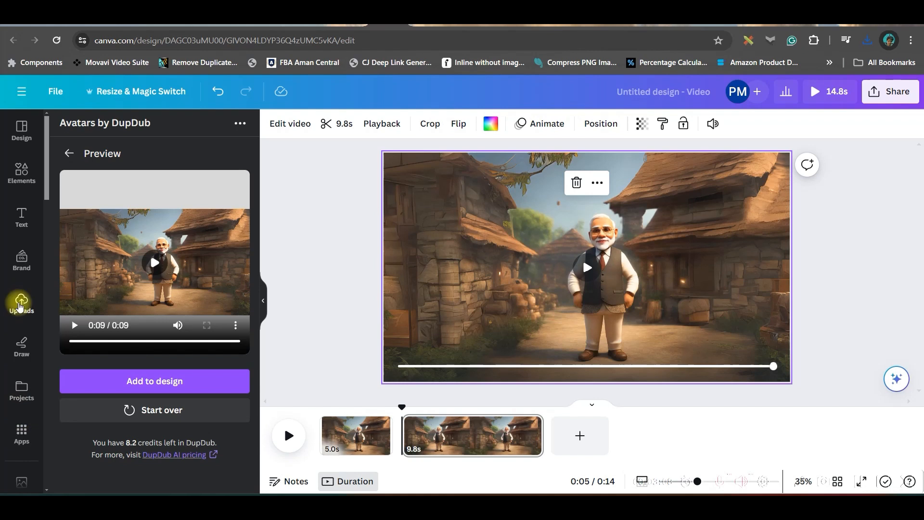
# Step: Upload the image 866093-cute-miniature-virat-kohli,-(7).png and place it on a new page of the video
pyautogui.click(20, 304)
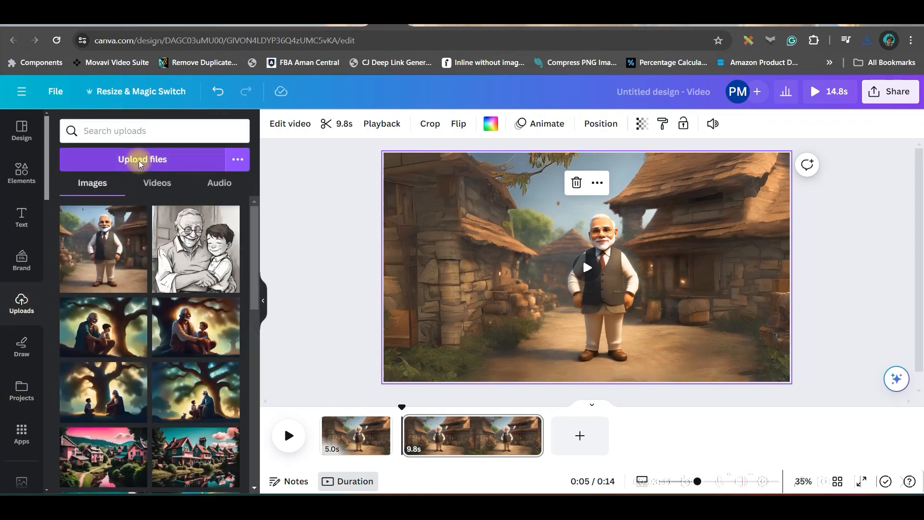
pyautogui.click(138, 160)
pyautogui.scroll(-10, 327, 183)
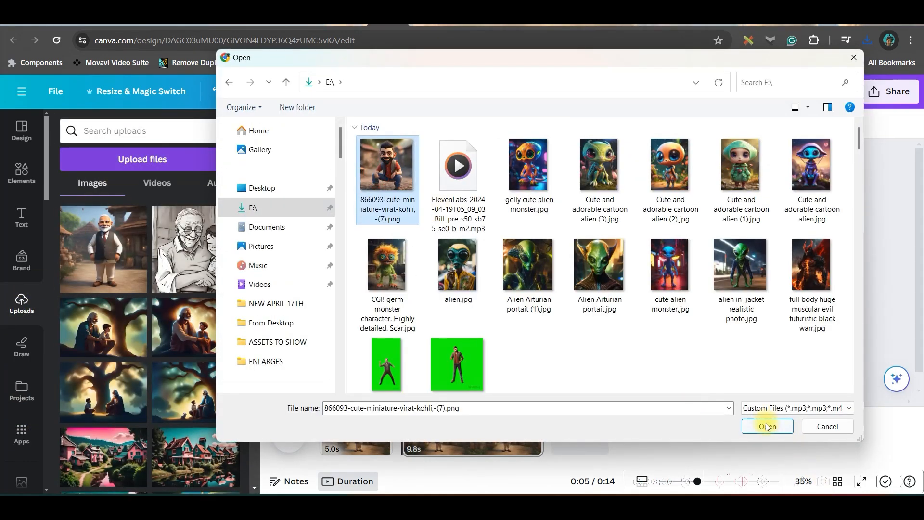
pyautogui.click(767, 426)
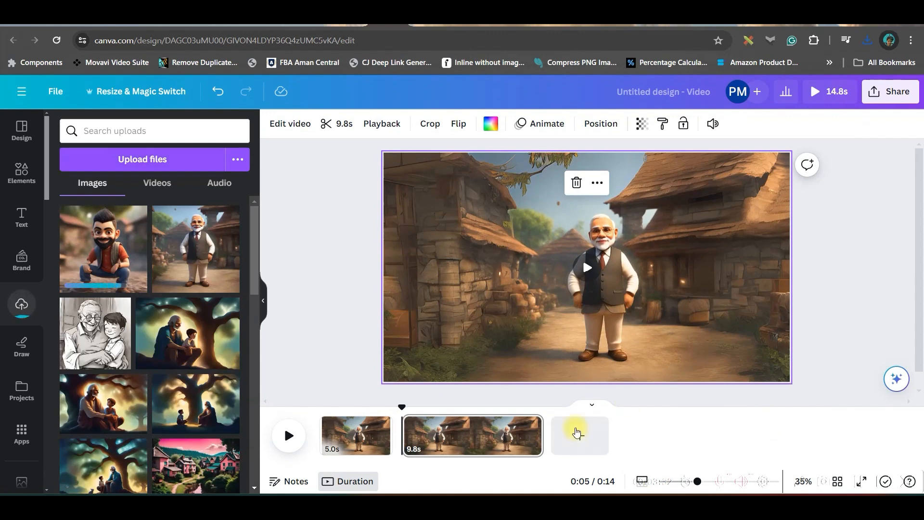
pyautogui.click(580, 436)
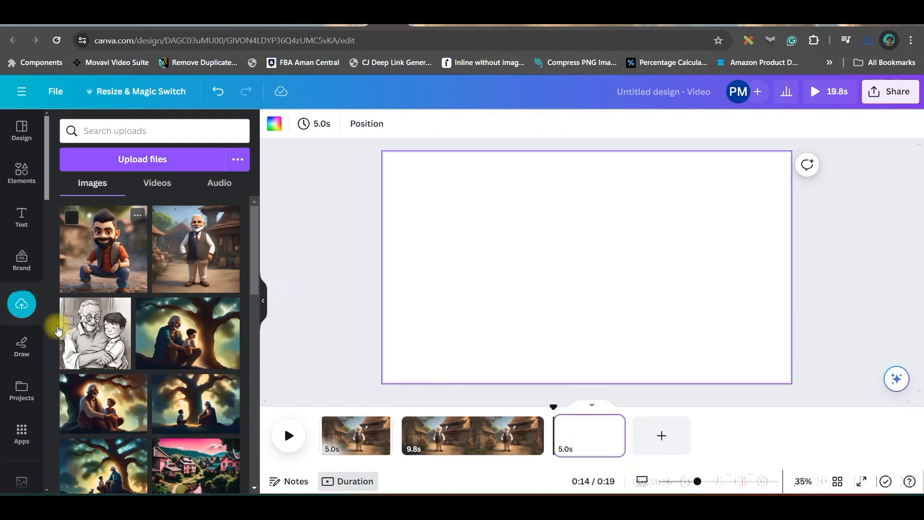
pyautogui.click(107, 248)
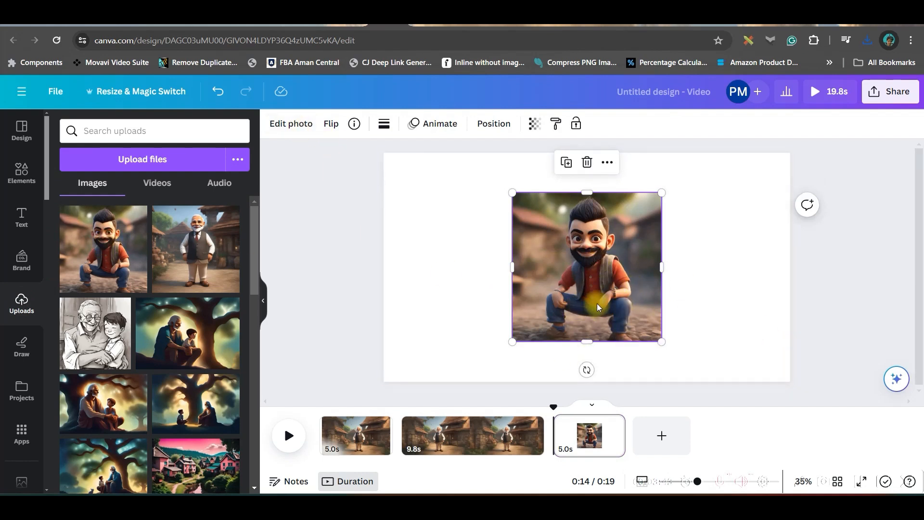
# Step: Run Magic Expand on the cartoon photo with the Whole Page size
pyautogui.click(300, 127)
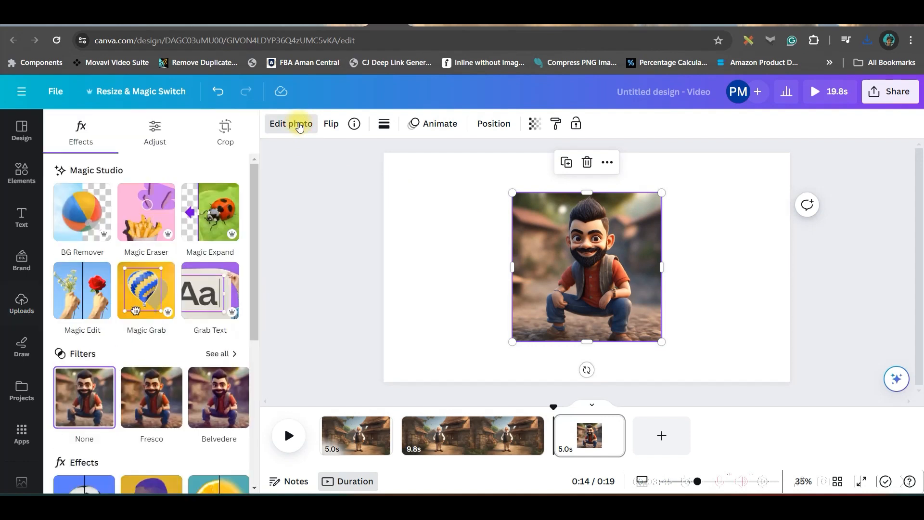
pyautogui.moveTo(554, 425)
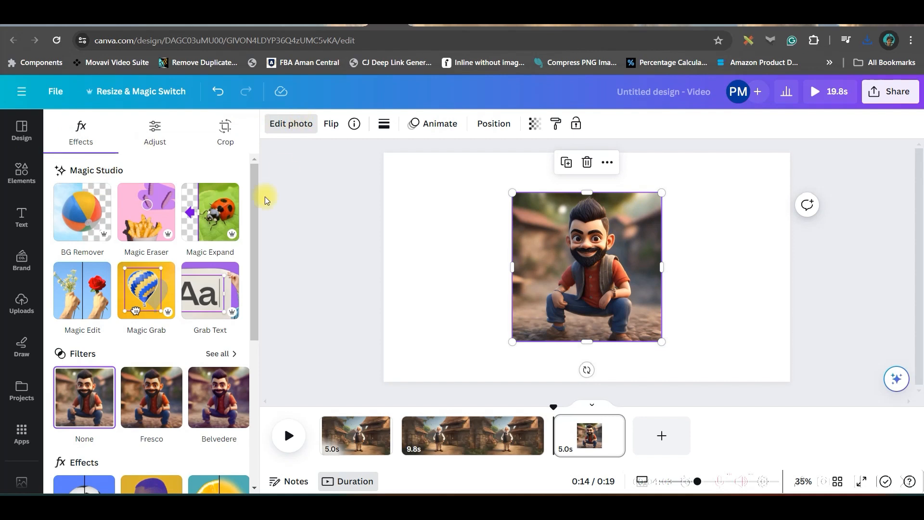
pyautogui.click(201, 228)
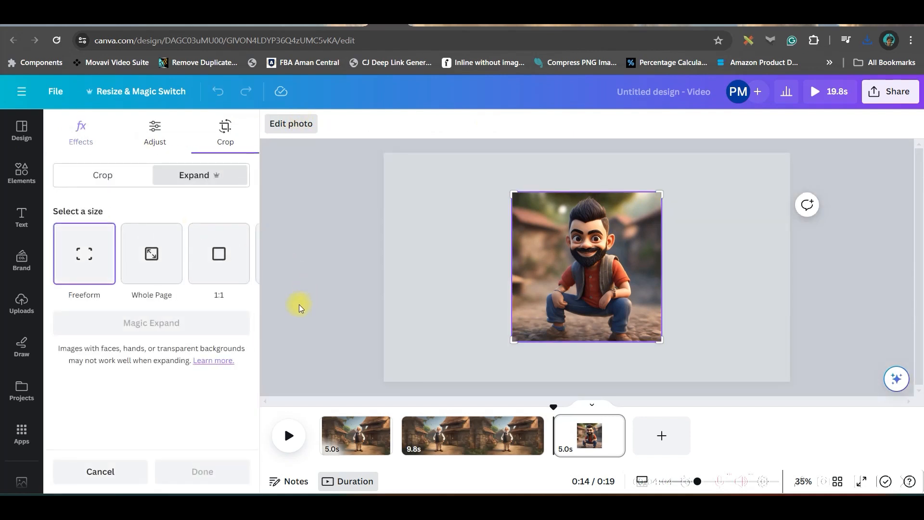
pyautogui.click(241, 256)
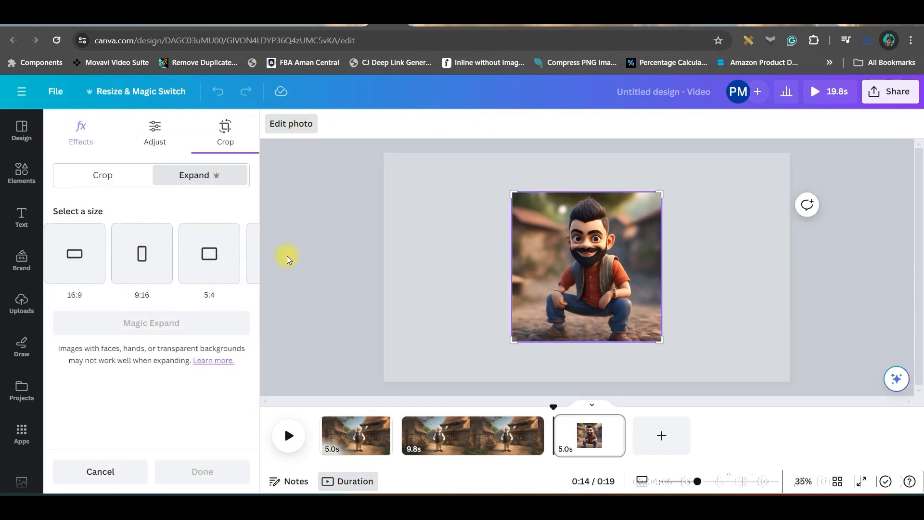
pyautogui.click(58, 253)
pyautogui.click(152, 259)
pyautogui.click(190, 323)
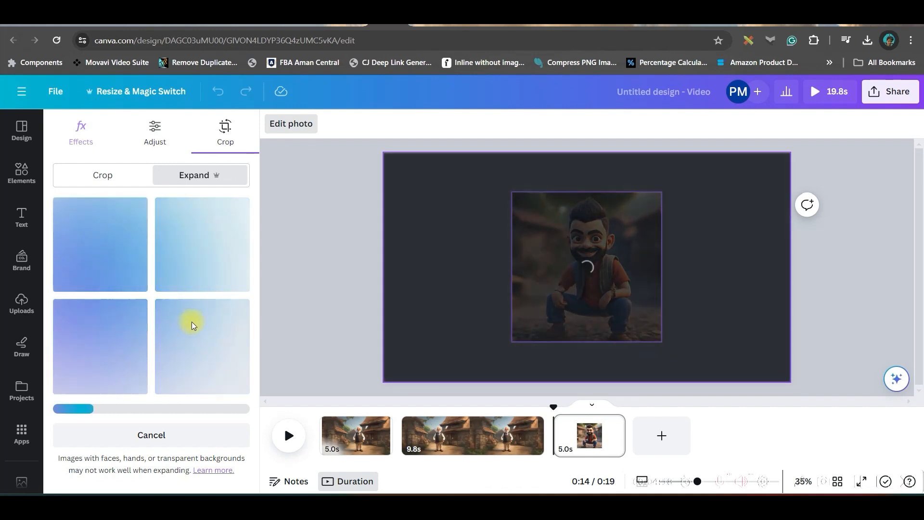
# Step: Compare the third and fourth expanded versions, generate a new set of results and apply the first one to the photo
pyautogui.click(90, 349)
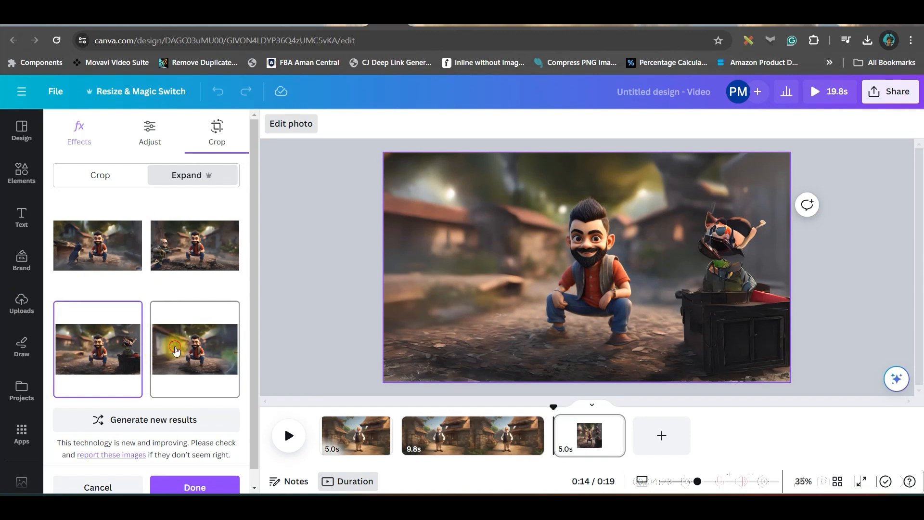
pyautogui.click(174, 346)
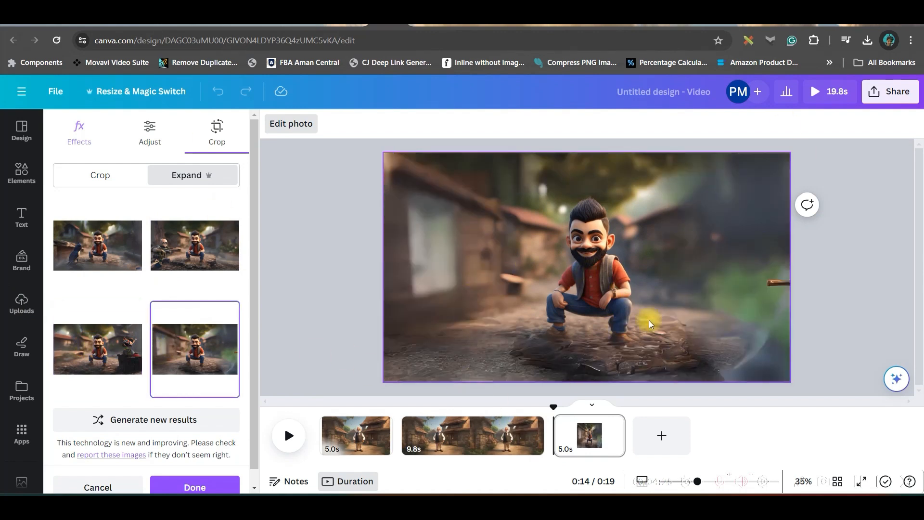
pyautogui.scroll(-1, 139, 400)
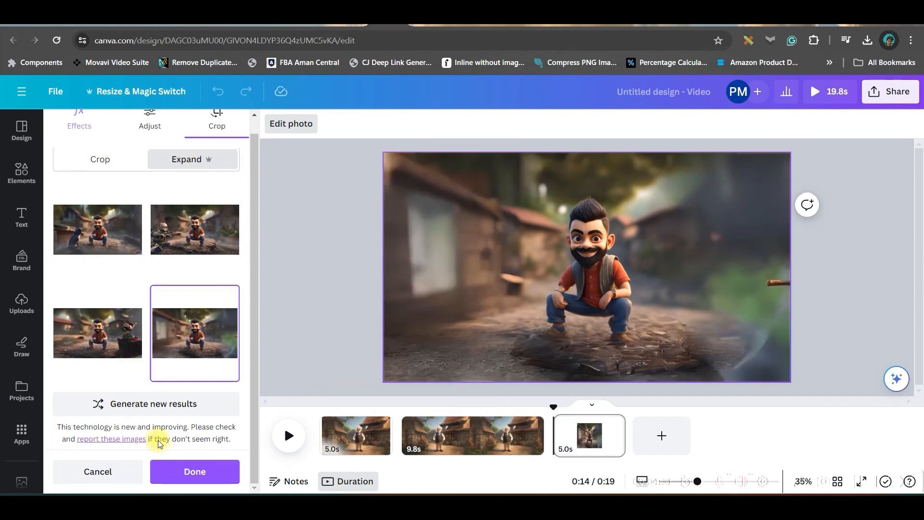
pyautogui.click(157, 407)
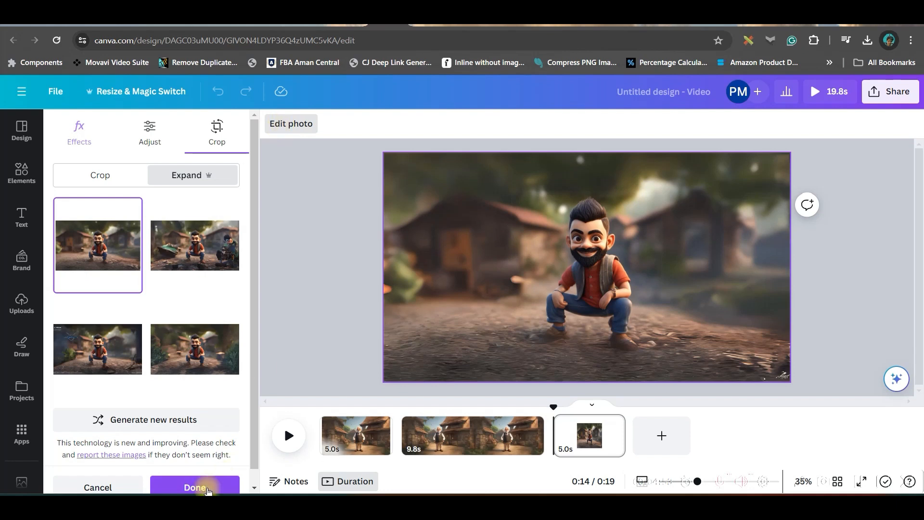
pyautogui.click(195, 487)
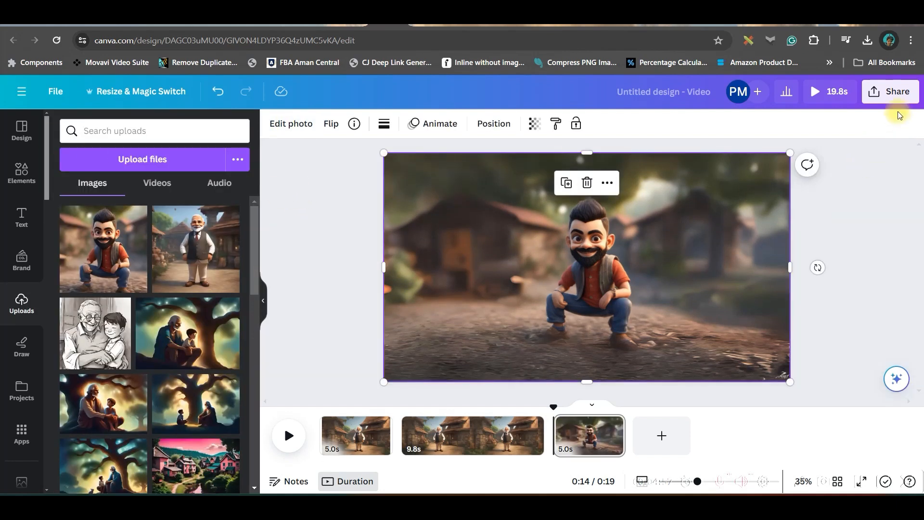
# Step: Download only the current page (Page 3) as a PNG image
pyautogui.click(898, 95)
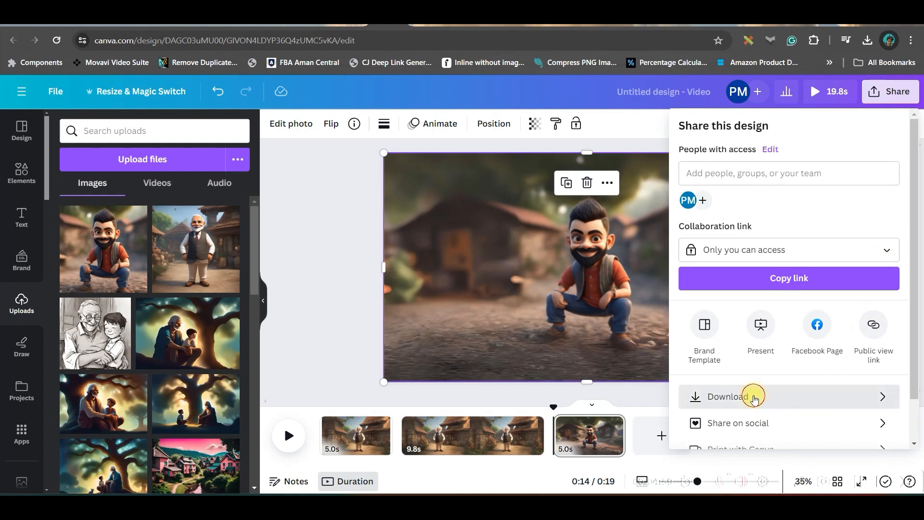
pyautogui.click(751, 395)
pyautogui.click(796, 180)
pyautogui.click(773, 245)
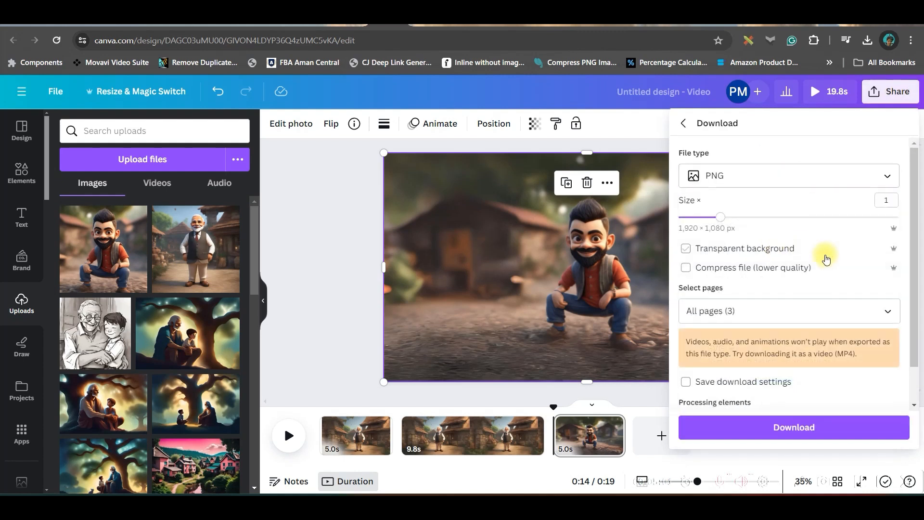
pyautogui.click(884, 312)
pyautogui.click(879, 118)
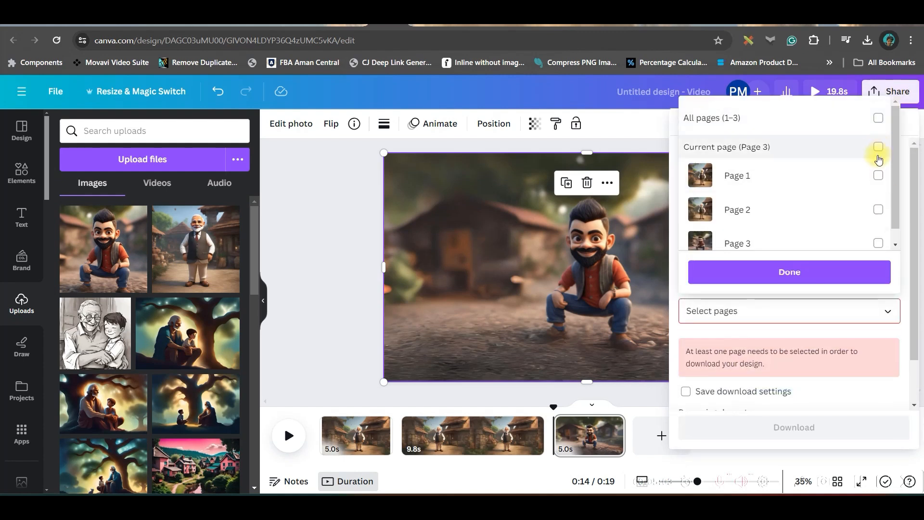
pyautogui.click(878, 146)
pyautogui.click(842, 277)
pyautogui.click(820, 405)
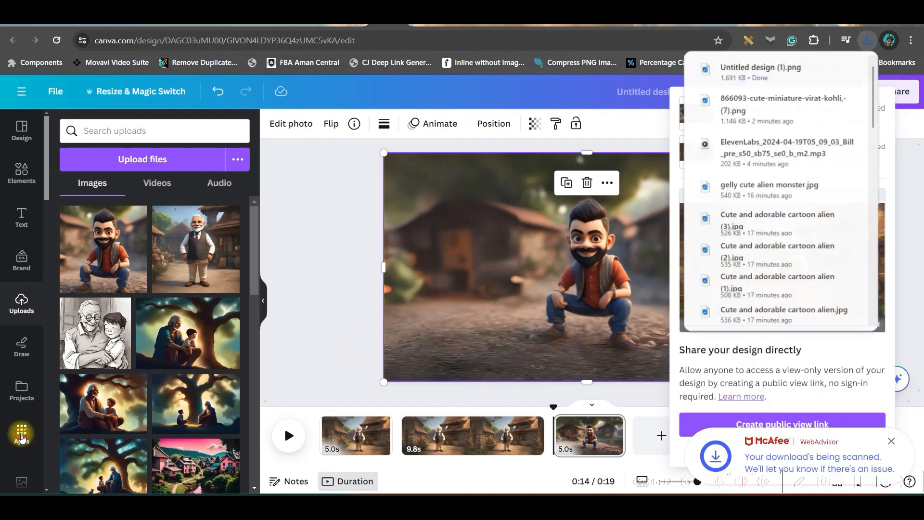
# Step: Find the Avatars by DupDub app by searching for dupdub and upload Untitled design (1).png as its avatar
pyautogui.click(22, 435)
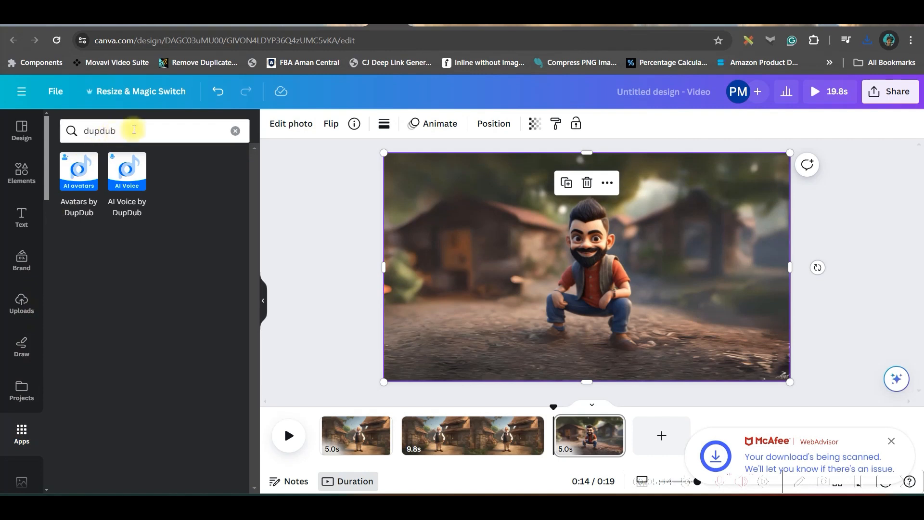
pyautogui.click(133, 130)
pyautogui.click(111, 288)
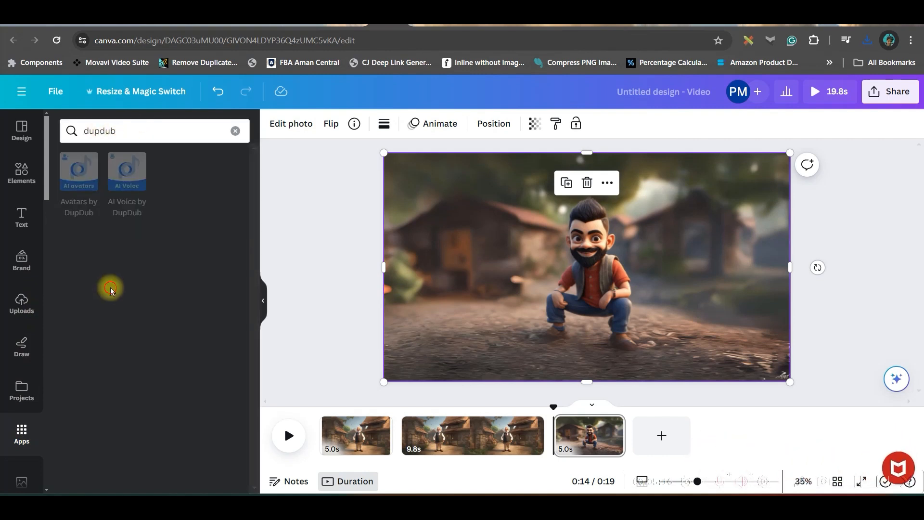
pyautogui.click(82, 179)
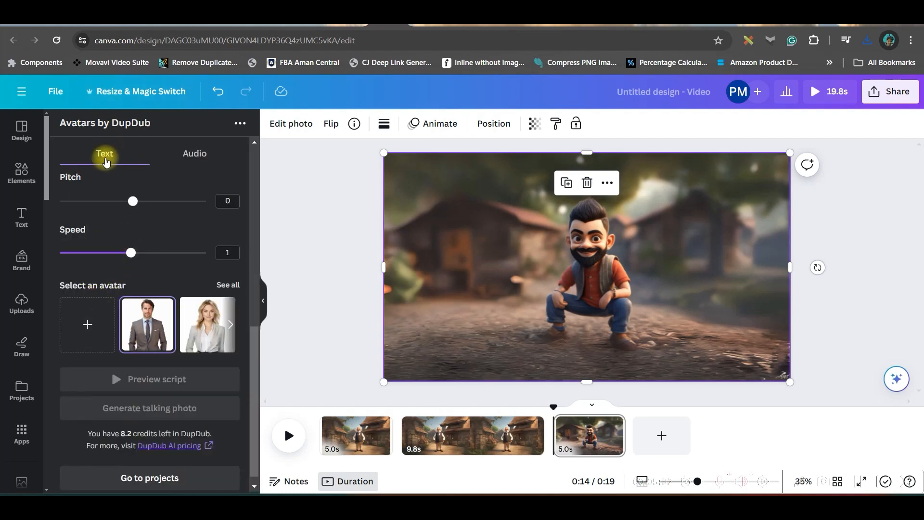
pyautogui.click(87, 328)
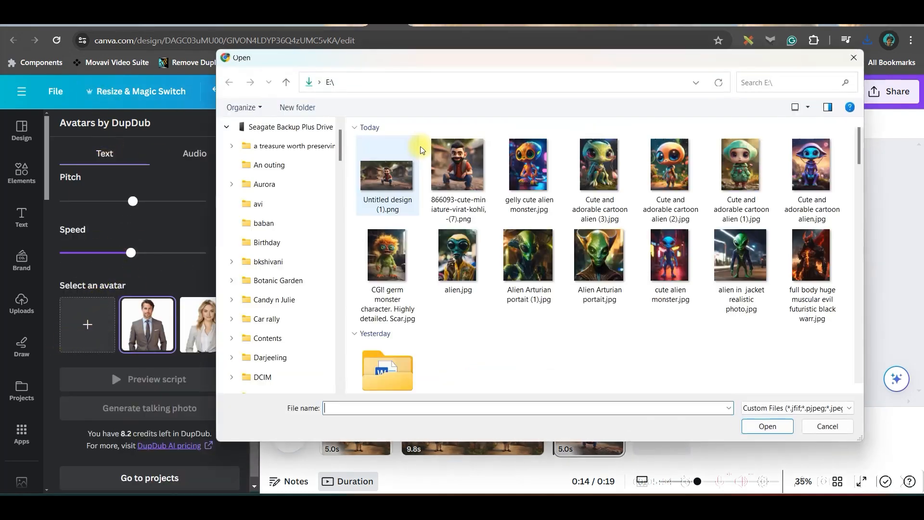
pyautogui.click(770, 425)
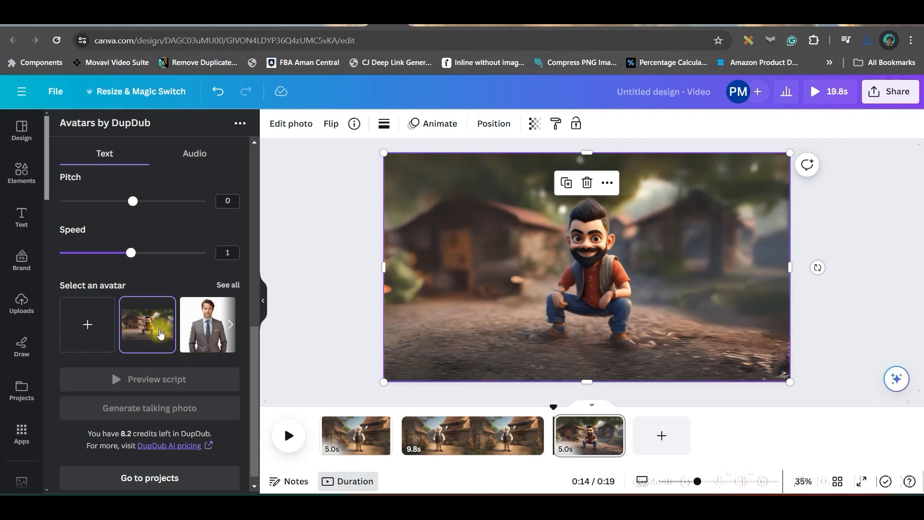
# Step: Switch the avatar to audio input, upload ElevenLabs_2024-04-19T05_09_03_Bill_pre_s50_sb75_se0_b_m2.mp3 and generate the talking photo
pyautogui.scroll(5, 149, 241)
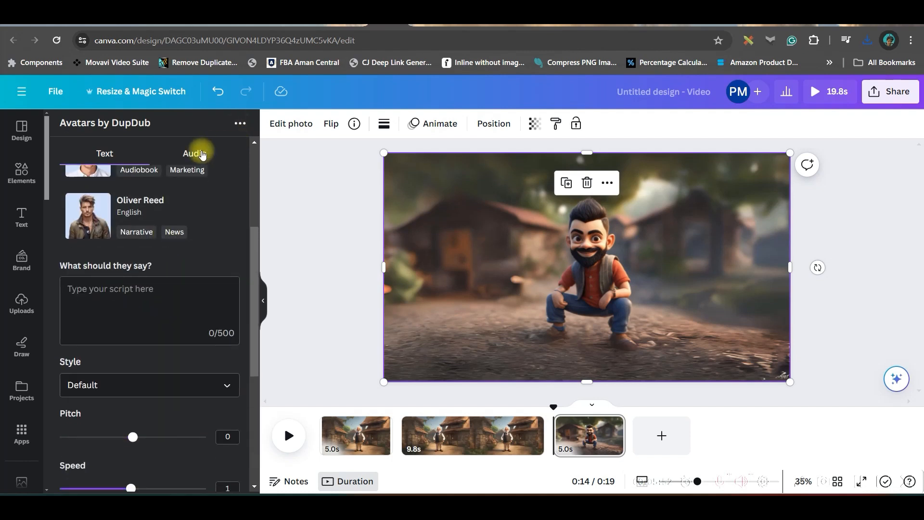
pyautogui.click(73, 288)
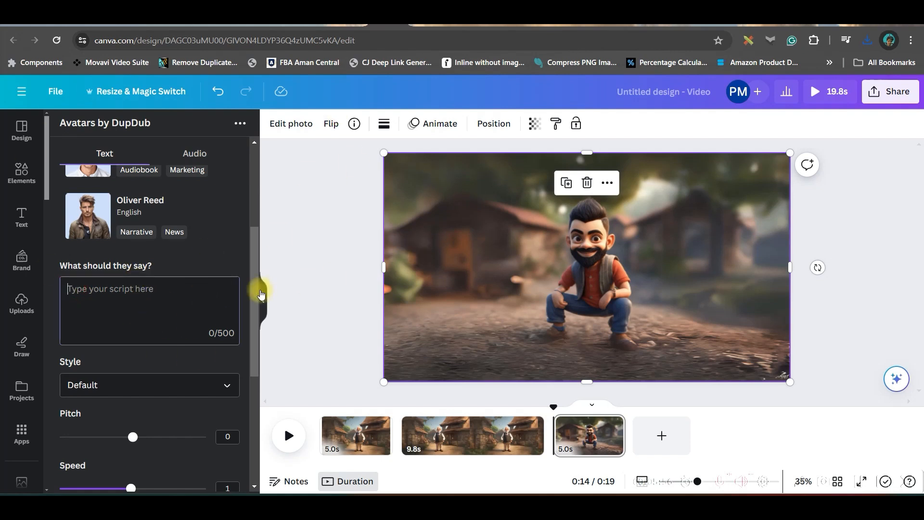
pyautogui.click(192, 154)
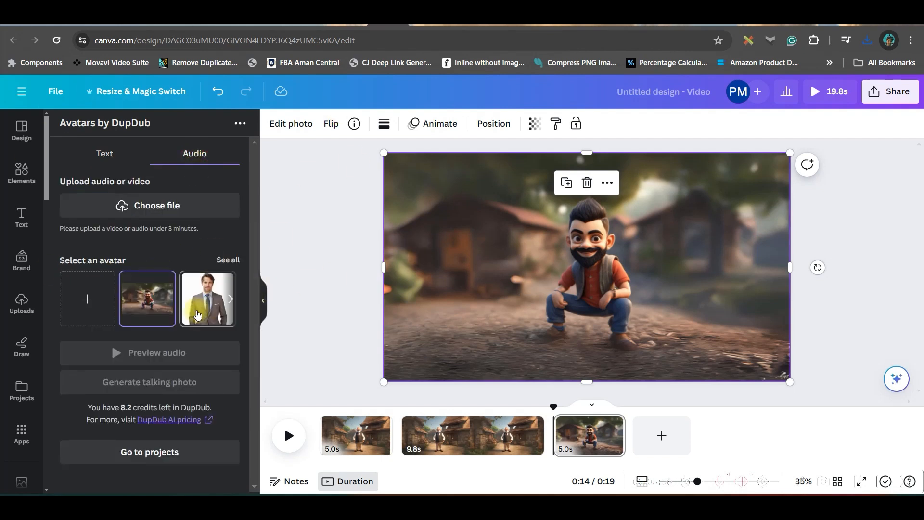
pyautogui.click(169, 205)
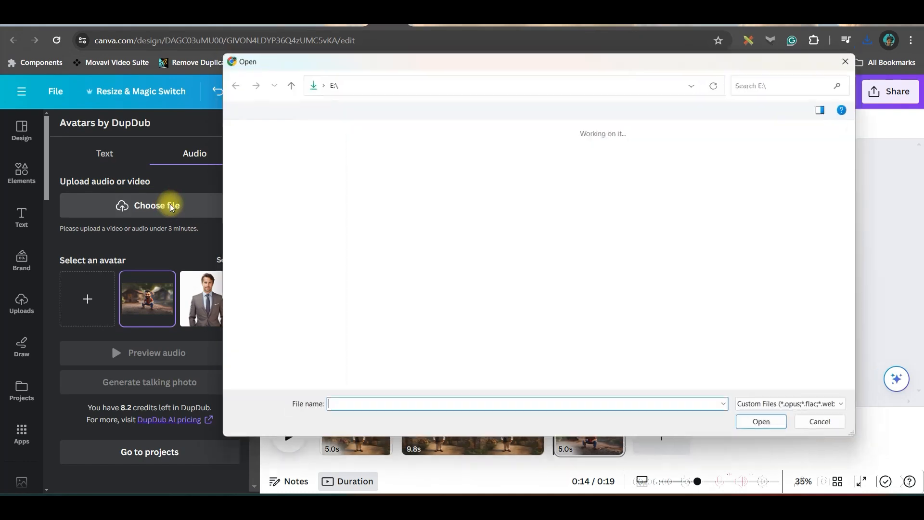
pyautogui.click(387, 166)
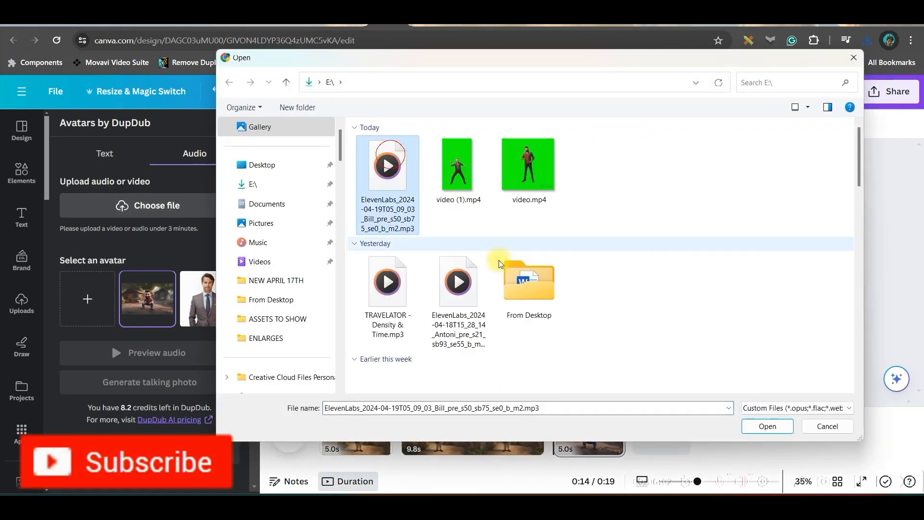
pyautogui.click(772, 431)
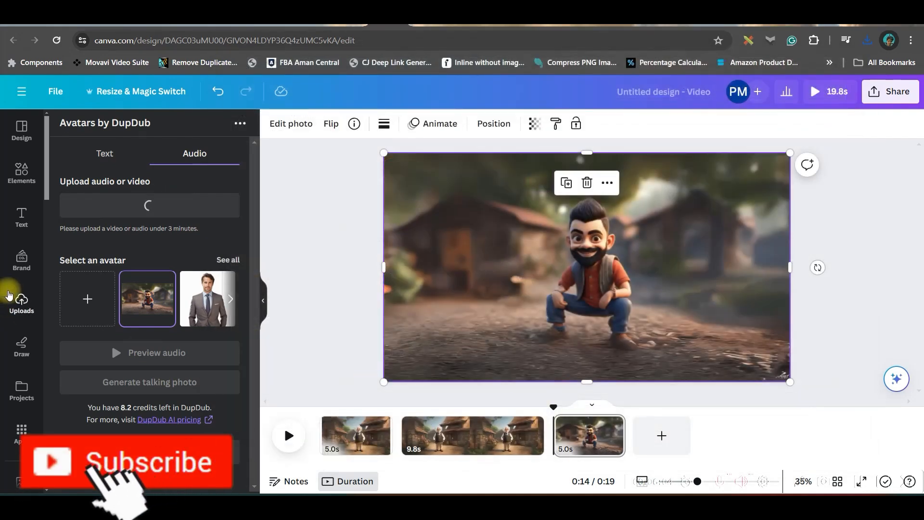
pyautogui.click(174, 365)
pyautogui.click(158, 364)
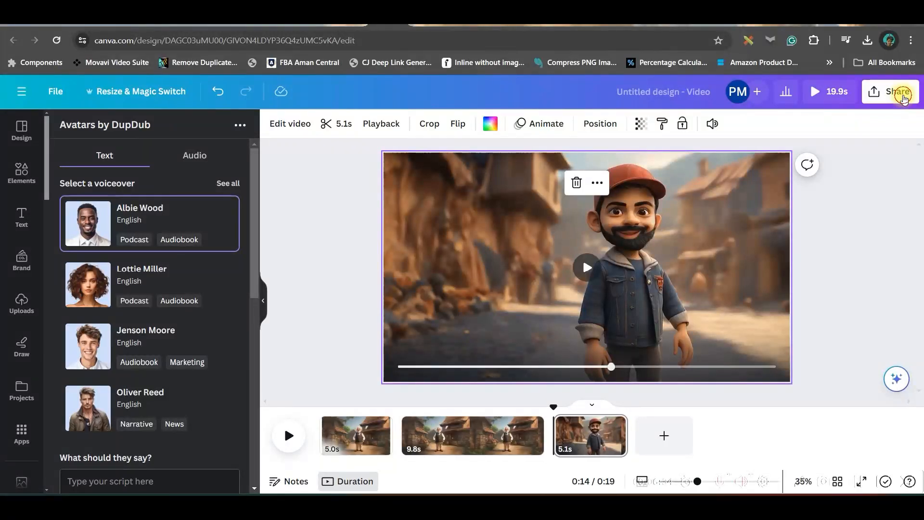
# Step: Download only the current page (Page 3) as an MP4 Video
pyautogui.click(901, 95)
pyautogui.click(749, 395)
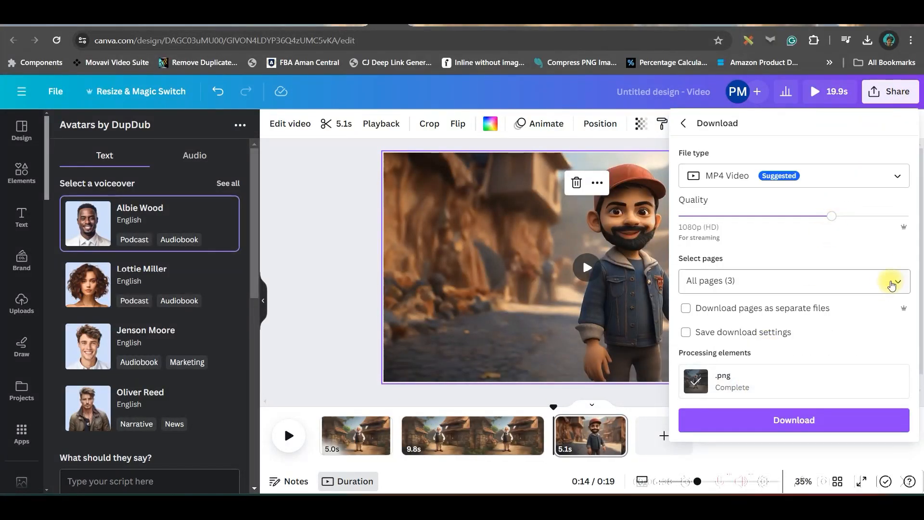
pyautogui.click(891, 282)
pyautogui.click(891, 100)
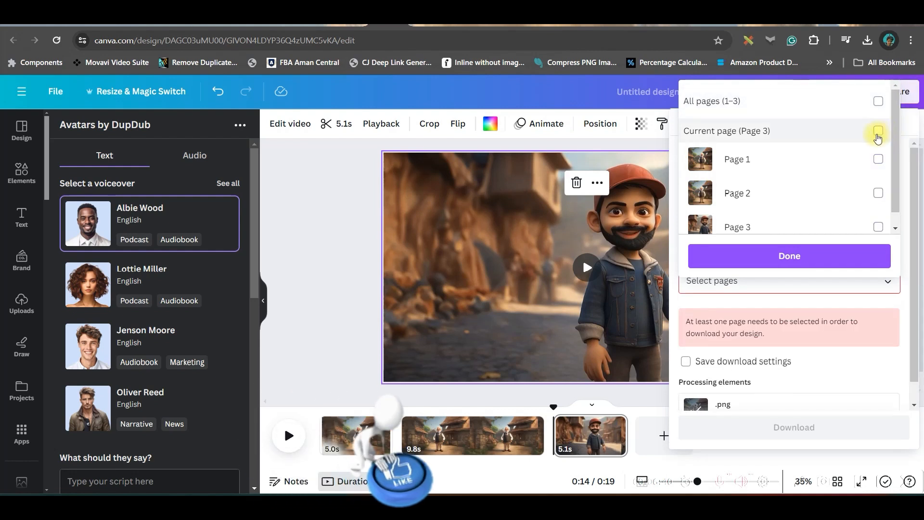
pyautogui.click(888, 131)
pyautogui.click(827, 257)
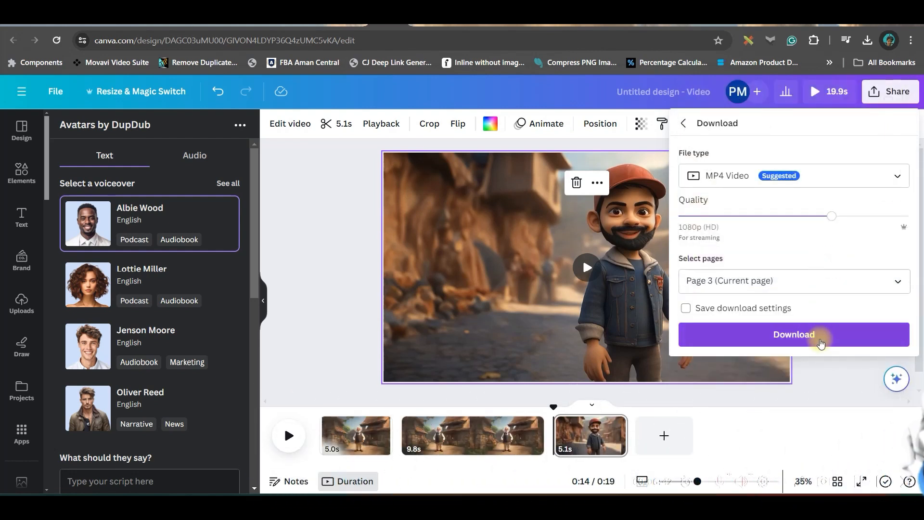